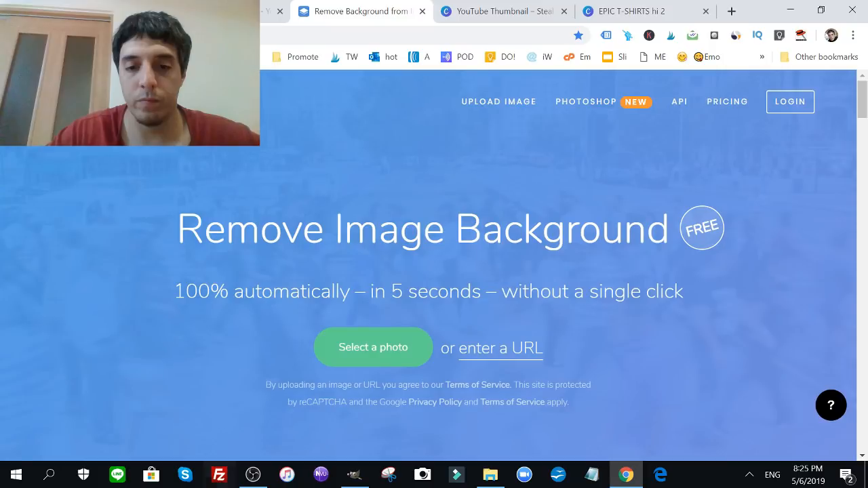
# Upload the open-mouthed portrait in the striped shirt from Downloads to remove its background, and review the cutout
pyautogui.click(379, 352)
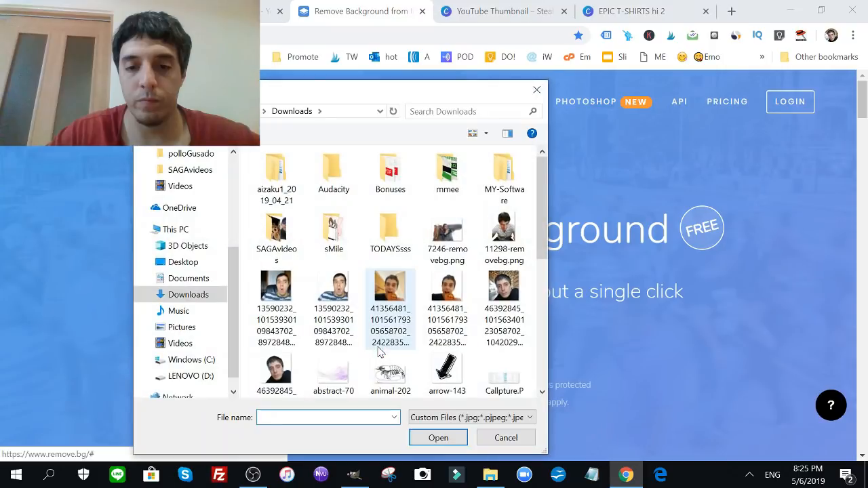
pyautogui.doubleClick(275, 289)
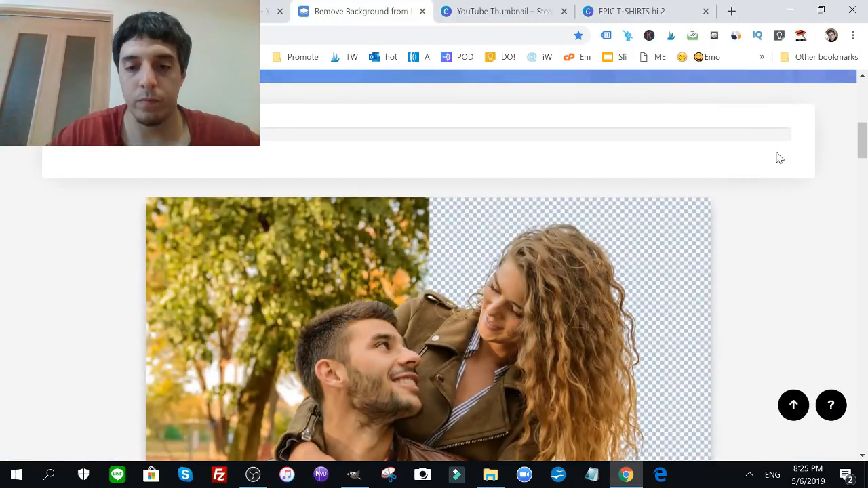
pyautogui.moveTo(859, 140)
pyautogui.mouseDown()
pyautogui.moveTo(862, 108)
pyautogui.moveTo(865, 144)
pyautogui.mouseUp()
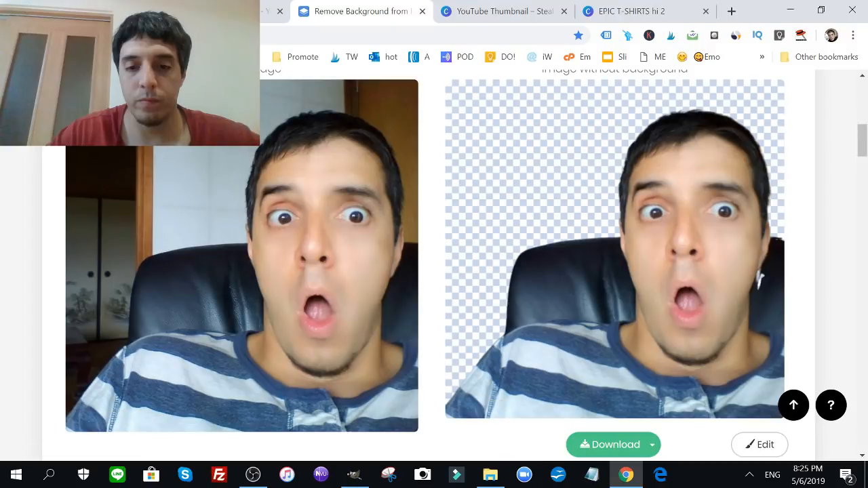
pyautogui.scroll(-2, 678, 305)
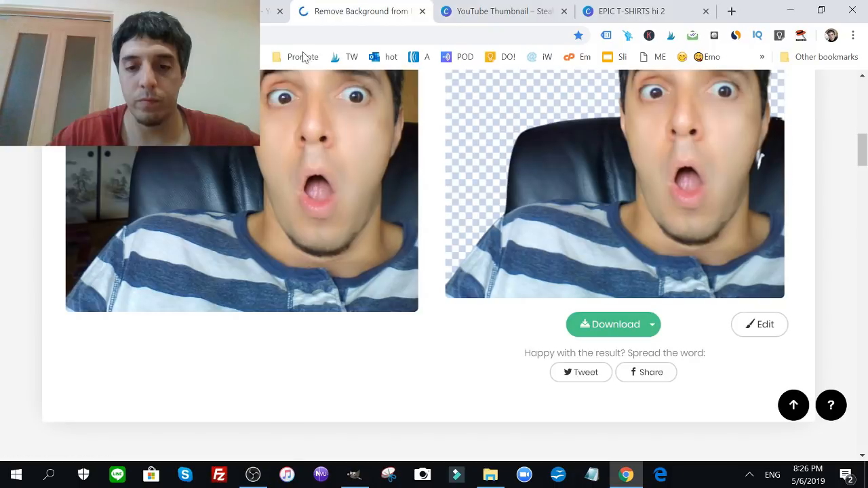
# Upload image-set.jpg from Downloads to remove its background, and review the cutout of the cloaked figure
pyautogui.moveTo(863, 153); pyautogui.dragTo(864, 98)
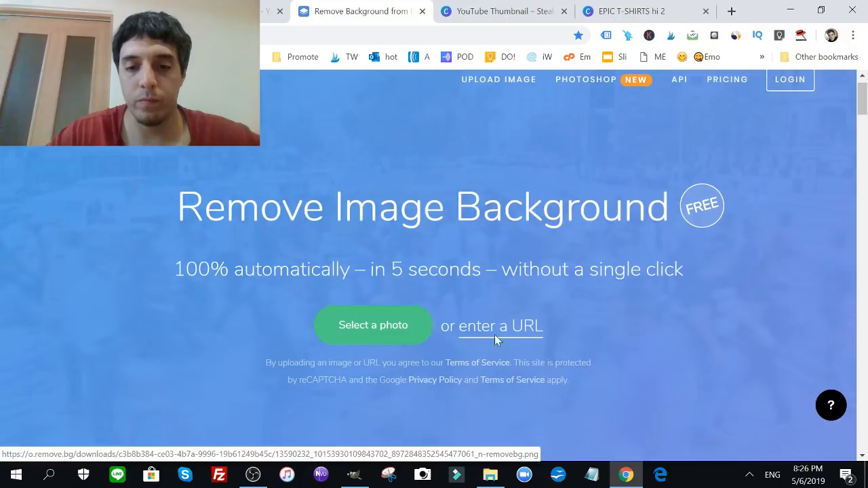
pyautogui.click(360, 331)
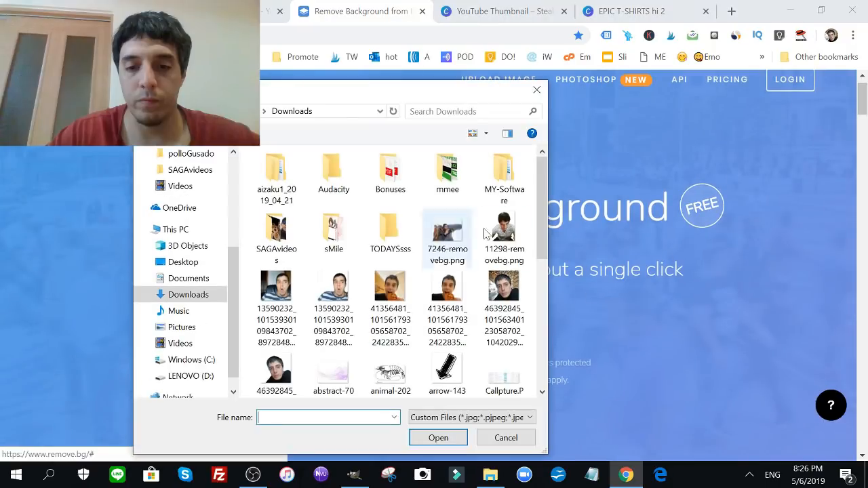
pyautogui.moveTo(548, 209); pyautogui.dragTo(543, 280)
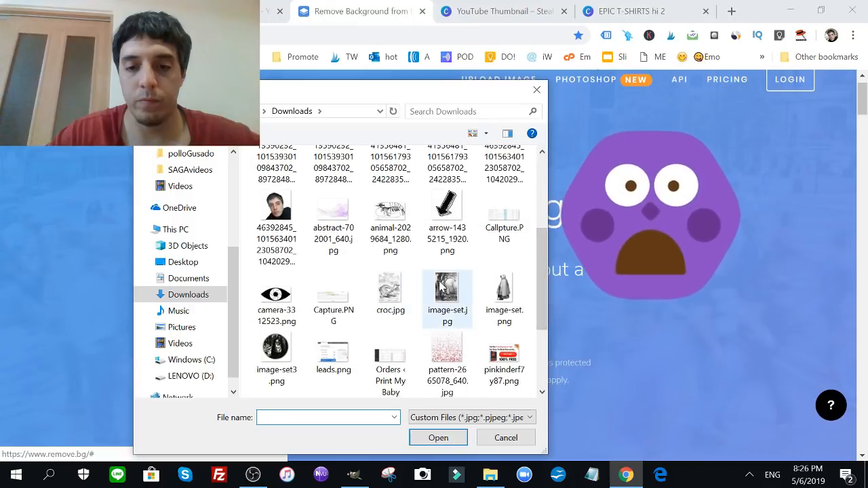
pyautogui.doubleClick(448, 298)
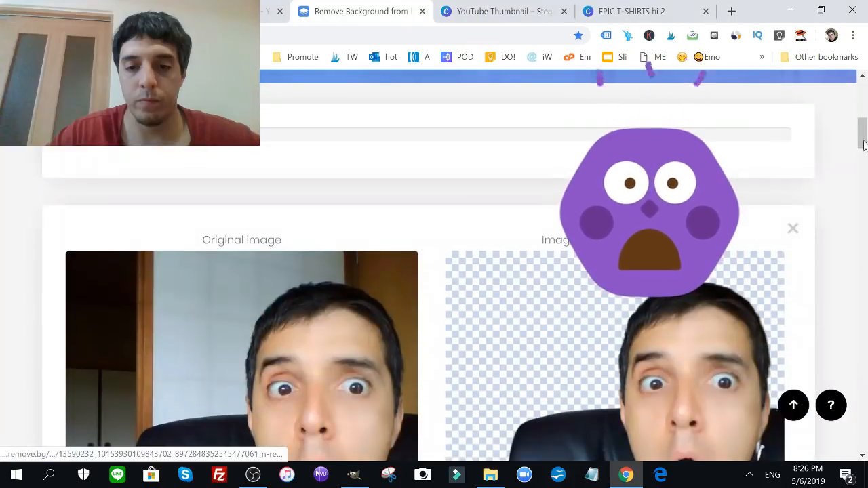
pyautogui.moveTo(865, 130); pyautogui.dragTo(864, 100)
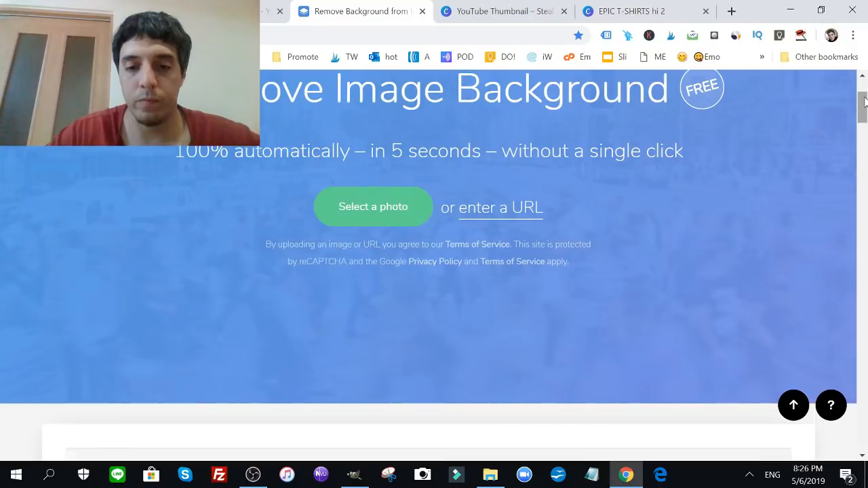
pyautogui.moveTo(865, 101); pyautogui.dragTo(865, 139)
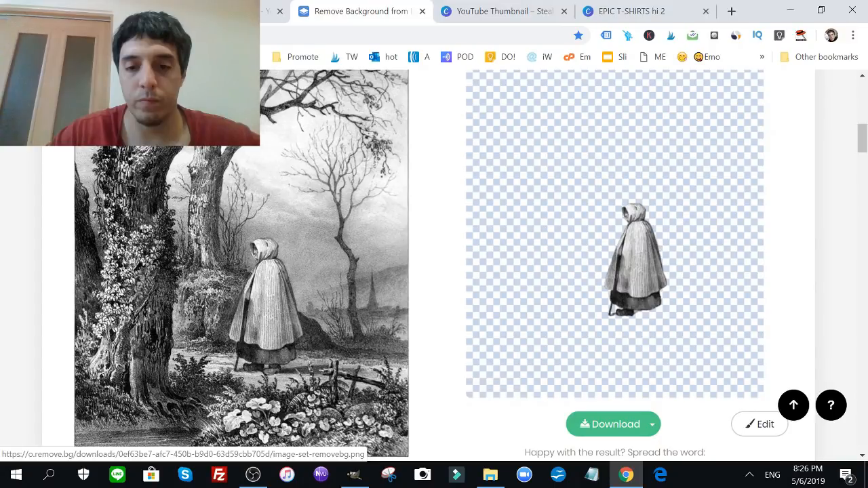
# Switch to the Internet Marketing Gym YouTube channel and examine the thumbnails of its uploaded videos
pyautogui.click(460, 7)
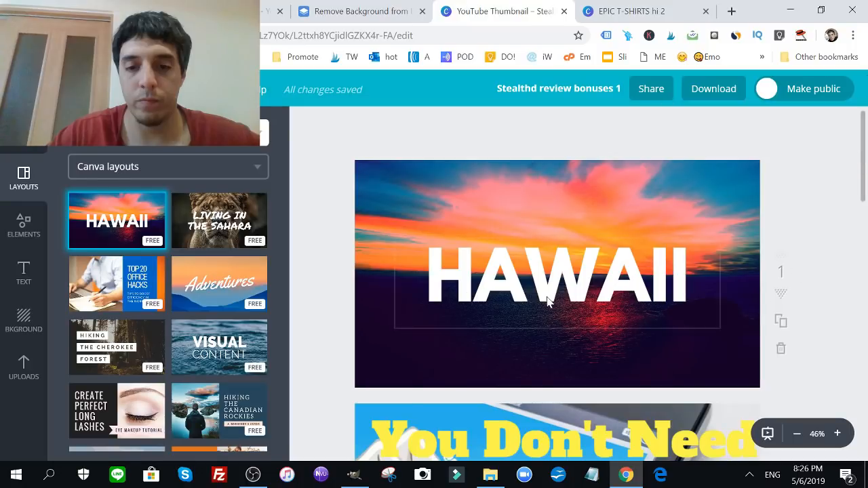
pyautogui.hotkey('ctrl', '1')
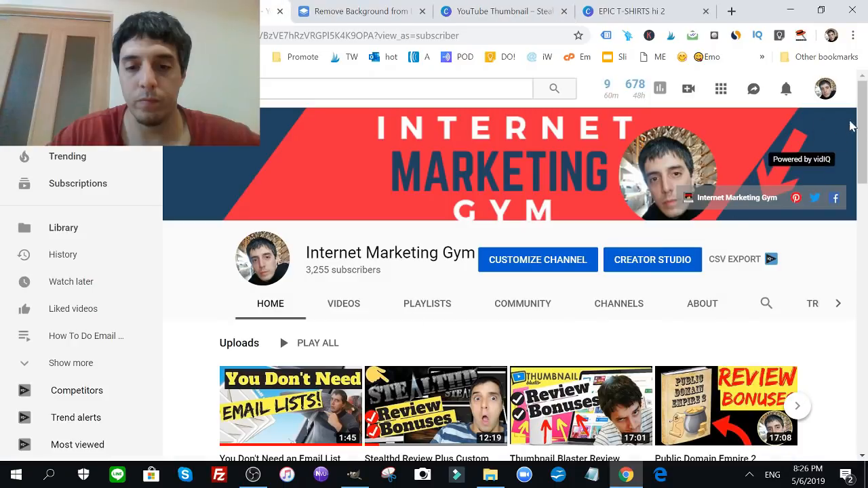
pyautogui.moveTo(865, 126); pyautogui.dragTo(865, 154)
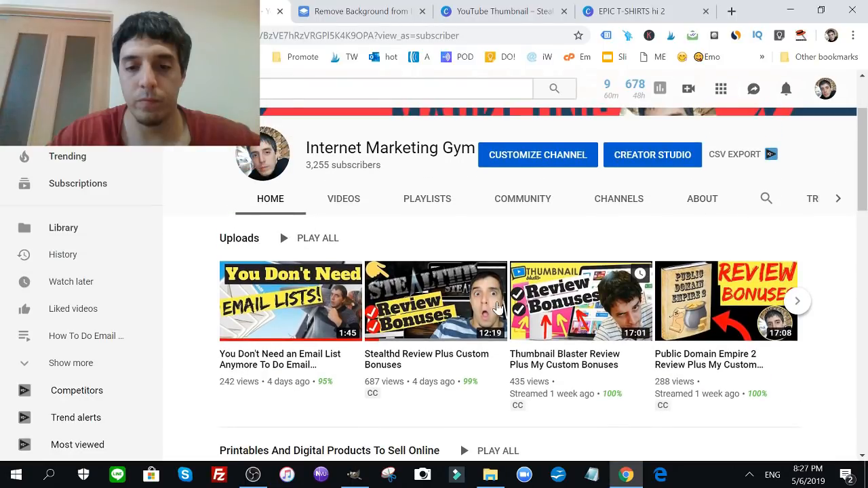
pyautogui.scroll(2, 866, 148)
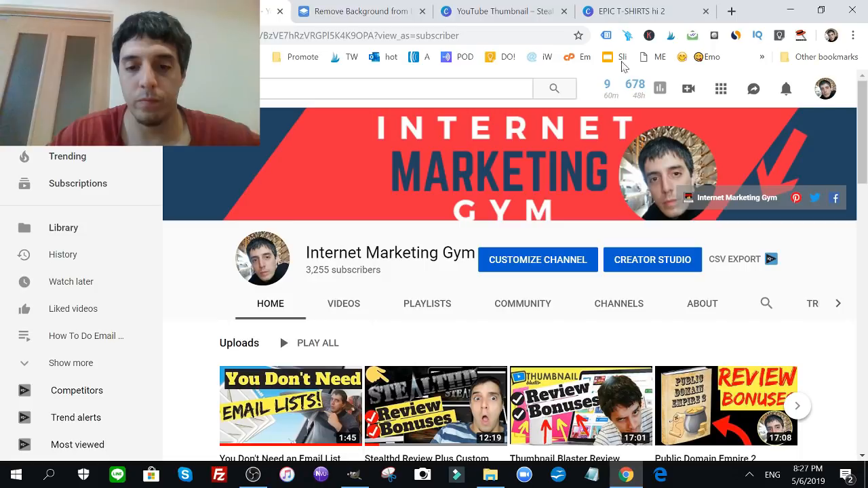
# Search YouTube for "stealthd review" and compare the video thumbnails in the results
pyautogui.click(229, 88)
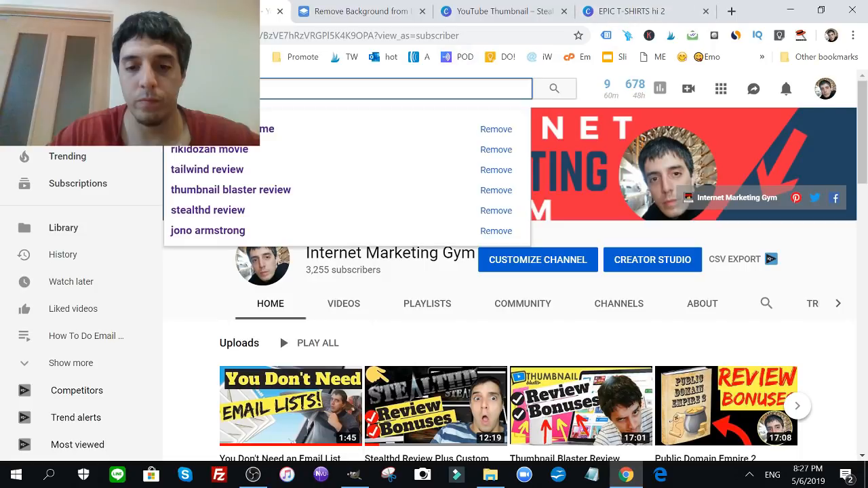
pyautogui.write('stre')
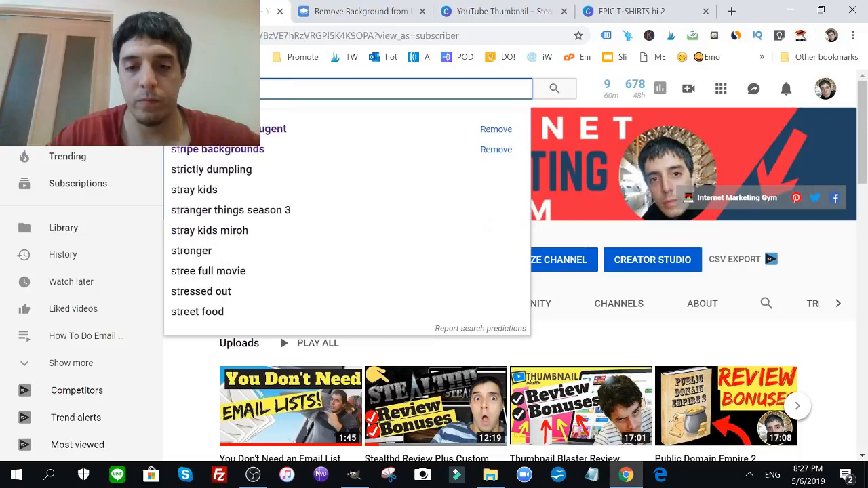
pyautogui.press('BackSpace')
pyautogui.press('BackSpace')
pyautogui.write('ealth')
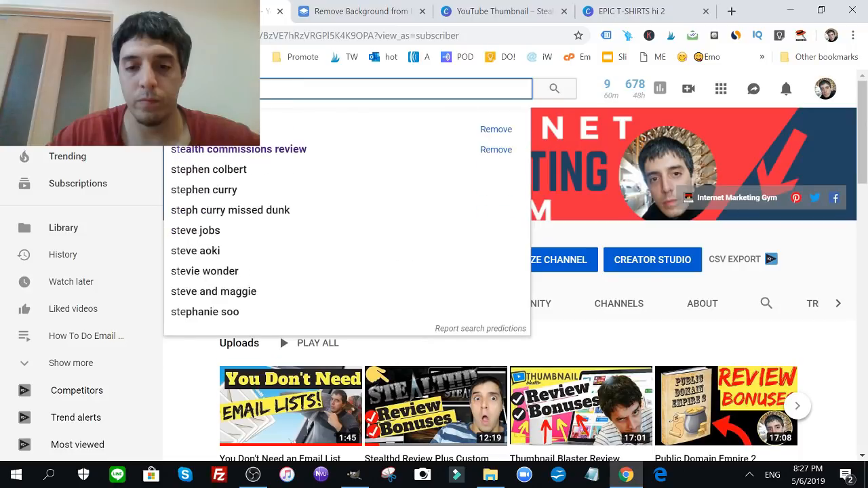
pyautogui.press('Down')
pyautogui.press('Return')
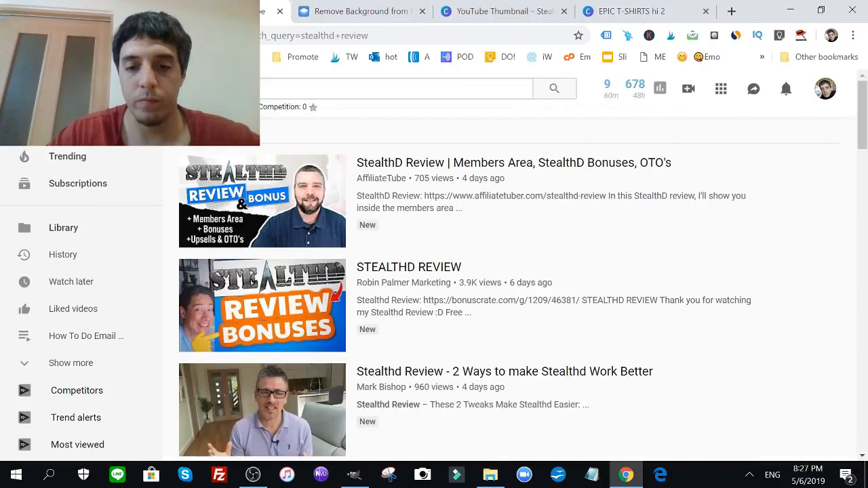
pyautogui.moveTo(865, 91); pyautogui.dragTo(865, 132)
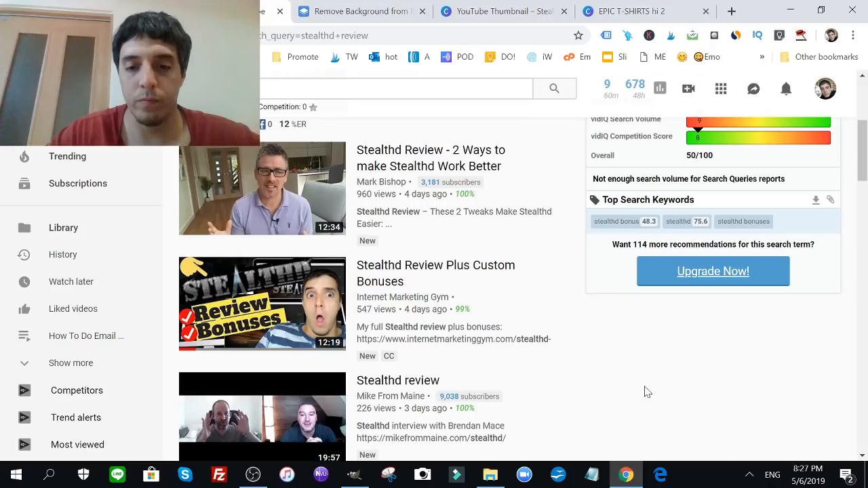
pyautogui.moveTo(863, 168)
pyautogui.mouseDown()
pyautogui.moveTo(864, 142)
pyautogui.moveTo(865, 163)
pyautogui.mouseUp()
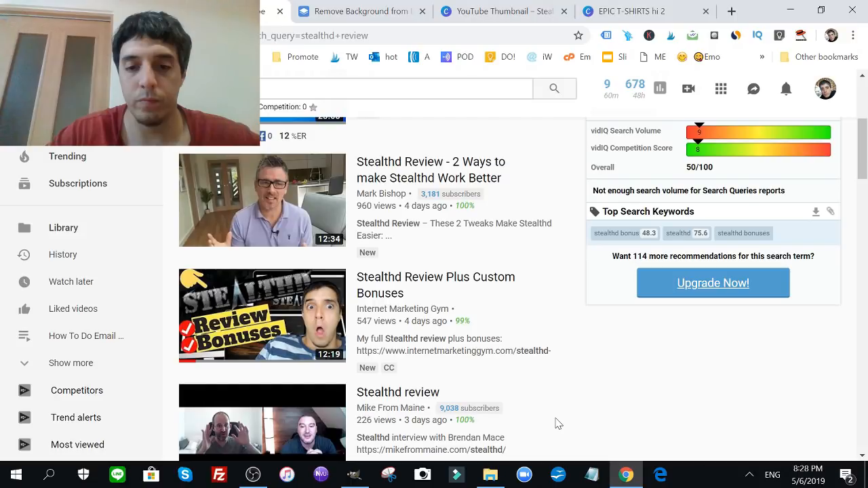
pyautogui.moveTo(385, 335)
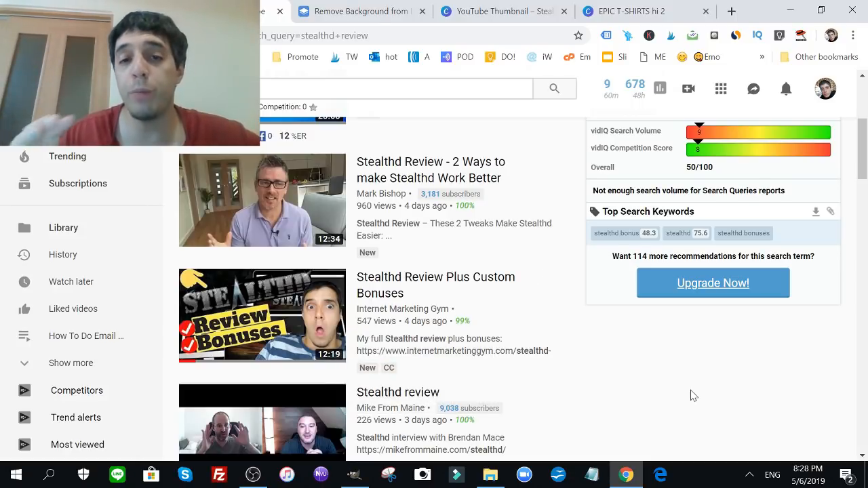
pyautogui.moveTo(375, 381)
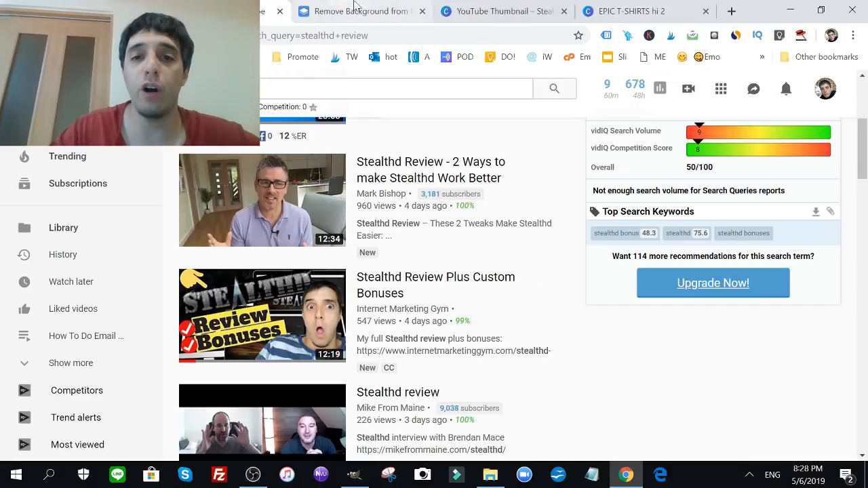
# Switch to the YouTube thumbnail design in Canva and move the HAWAII heading to the upper-left part of the first page
pyautogui.click(502, 10)
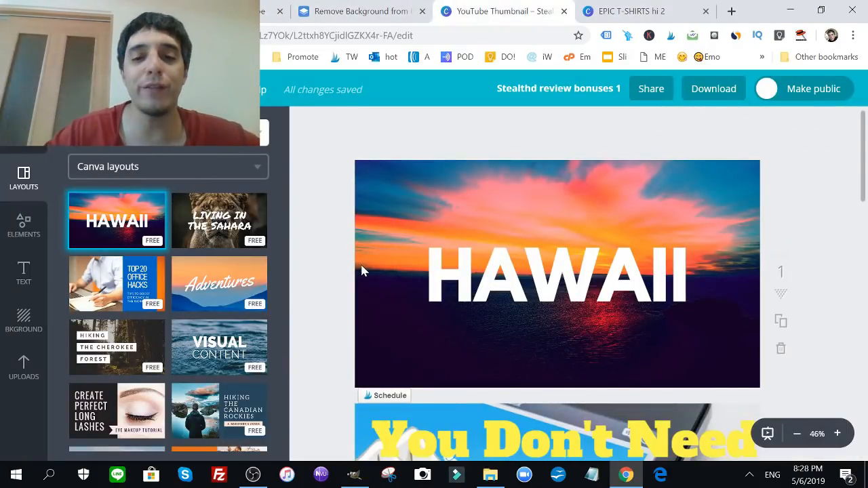
pyautogui.moveTo(543, 273); pyautogui.dragTo(485, 215)
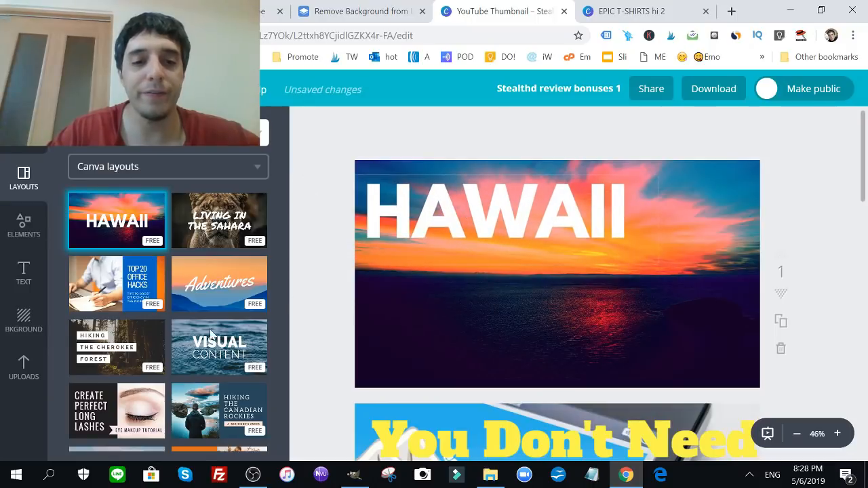
# Add the uploaded open-mouthed portrait cutout to the first page, enlarge it and align it with the page's lower-right corner
pyautogui.click(24, 371)
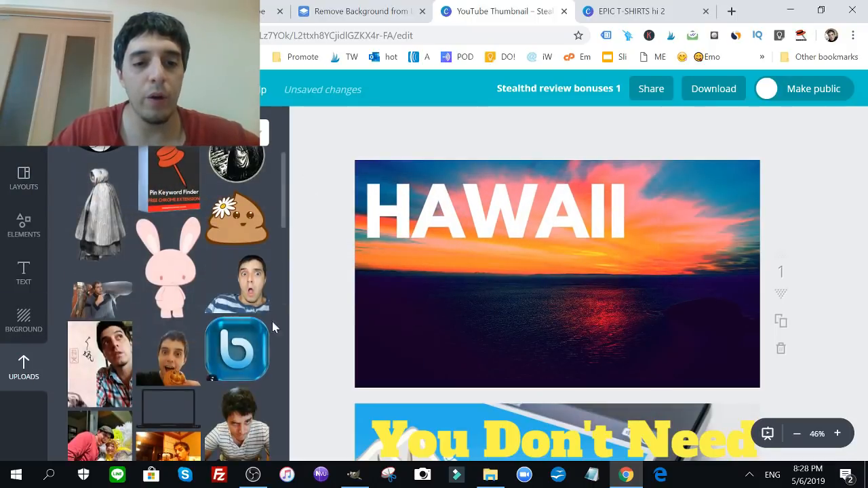
pyautogui.click(243, 270)
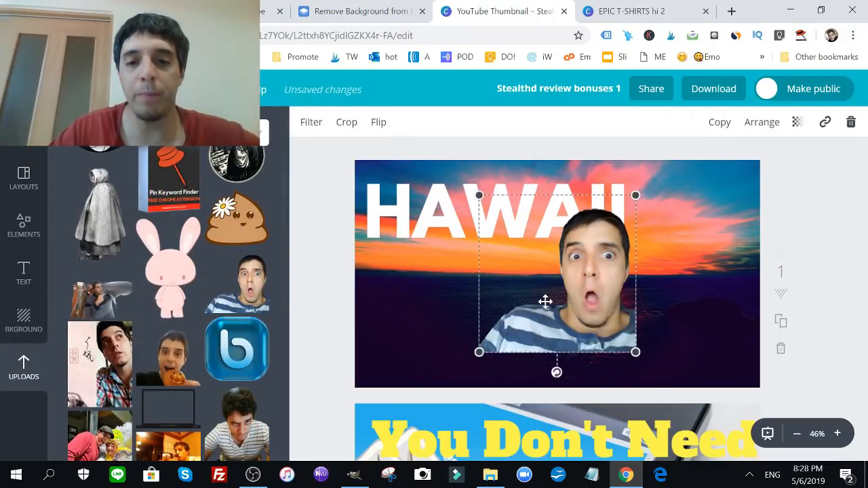
pyautogui.moveTo(609, 304); pyautogui.dragTo(738, 339)
pyautogui.moveTo(602, 223); pyautogui.dragTo(474, 208)
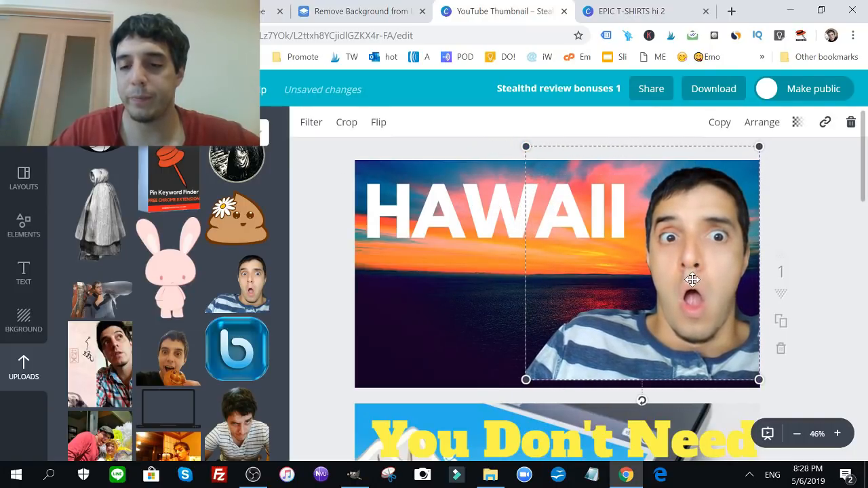
pyautogui.moveTo(695, 269); pyautogui.dragTo(692, 283)
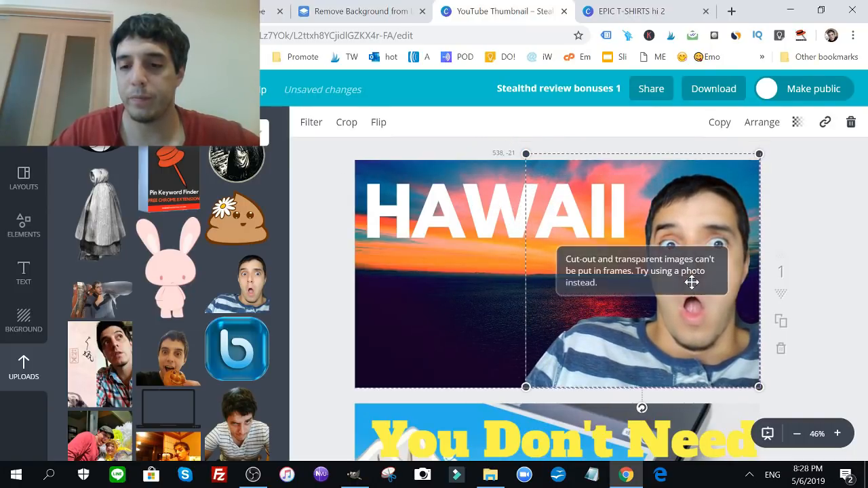
# Replace the HAWAII heading text with "REMOVE"
pyautogui.click(487, 245)
pyautogui.click(501, 229)
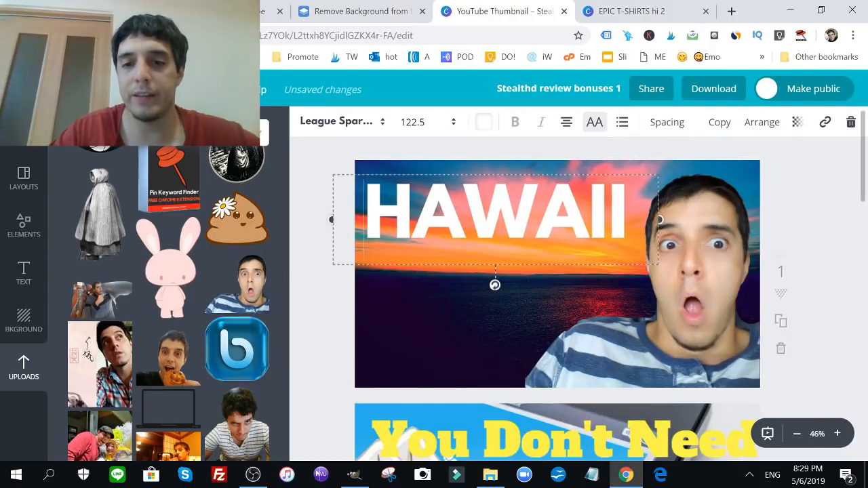
pyautogui.click(501, 228)
pyautogui.write('REMOVV')
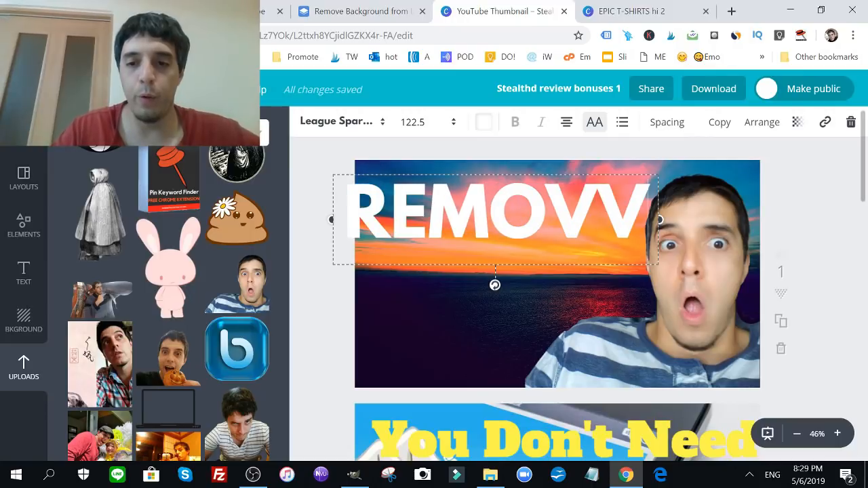
pyautogui.press('BackSpace')
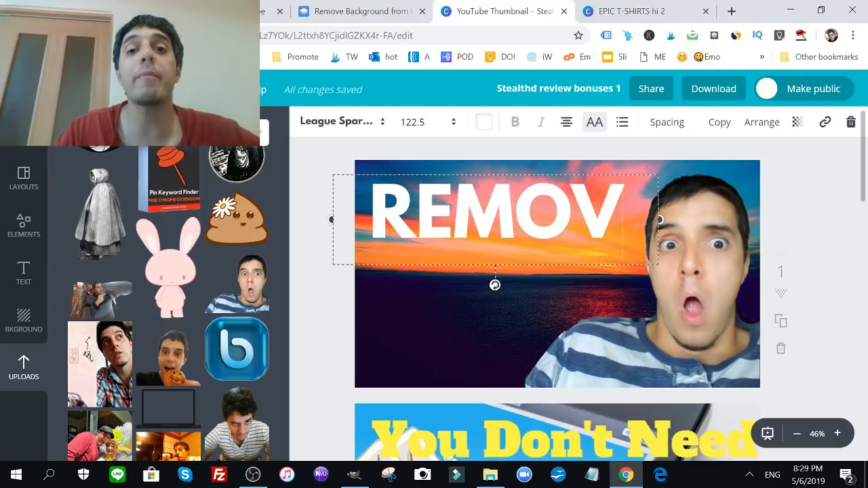
pyautogui.write('E')
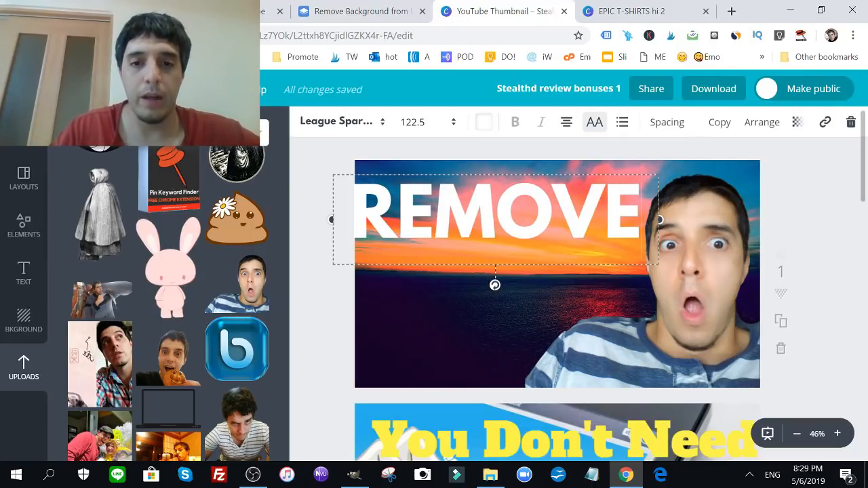
# Set the REMOVE heading's font size to 104 and duplicate the text box
pyautogui.click(438, 131)
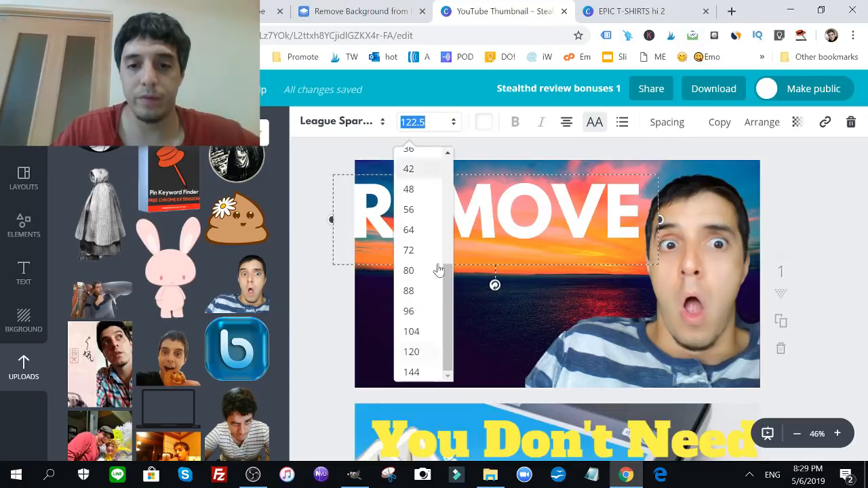
pyautogui.click(430, 332)
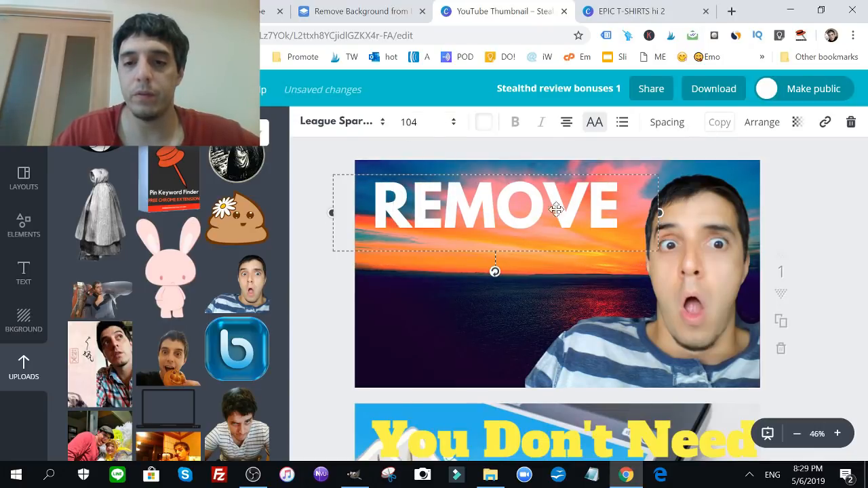
pyautogui.click(535, 183)
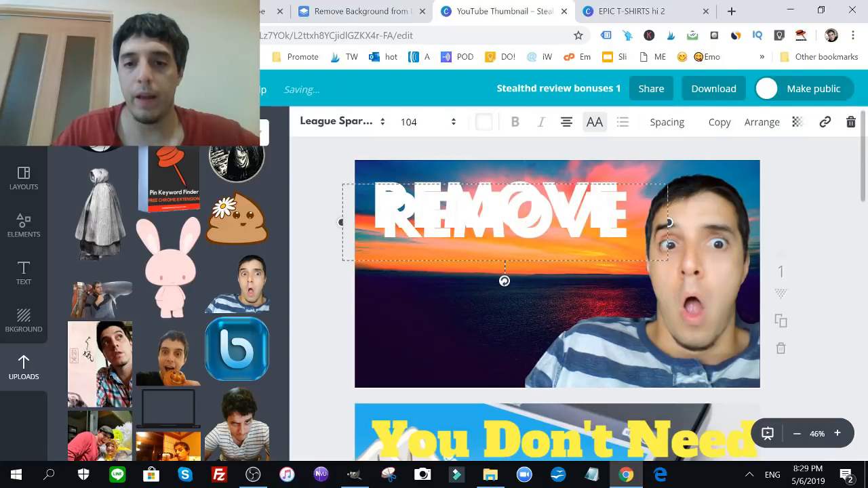
# Replace the duplicated REMOVE heading's text with "BACKGROUNDS"
pyautogui.click(535, 184)
pyautogui.write('BA')
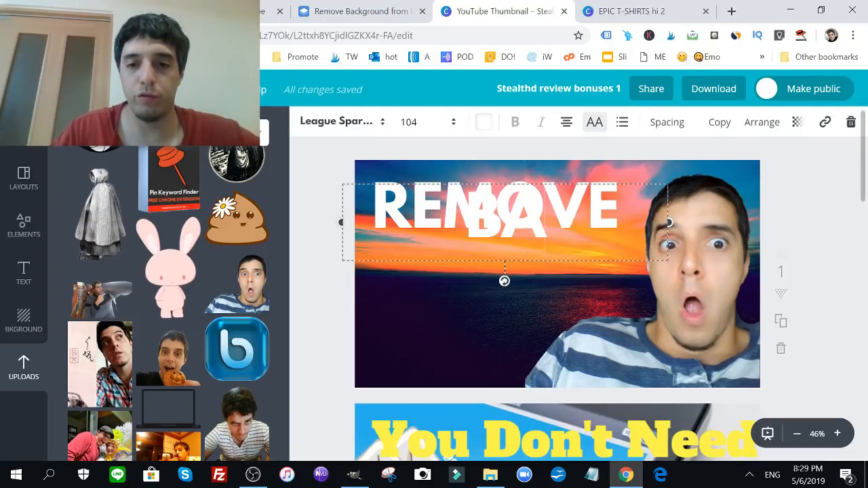
pyautogui.write('CKGROUNDS')
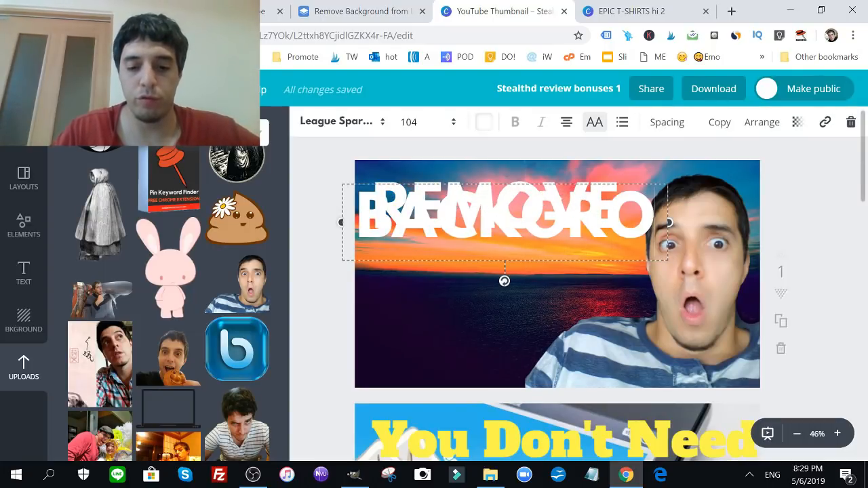
# Reduce the BACKGROUNDS heading's font size to 64 so it fits on a single line
pyautogui.click(453, 123)
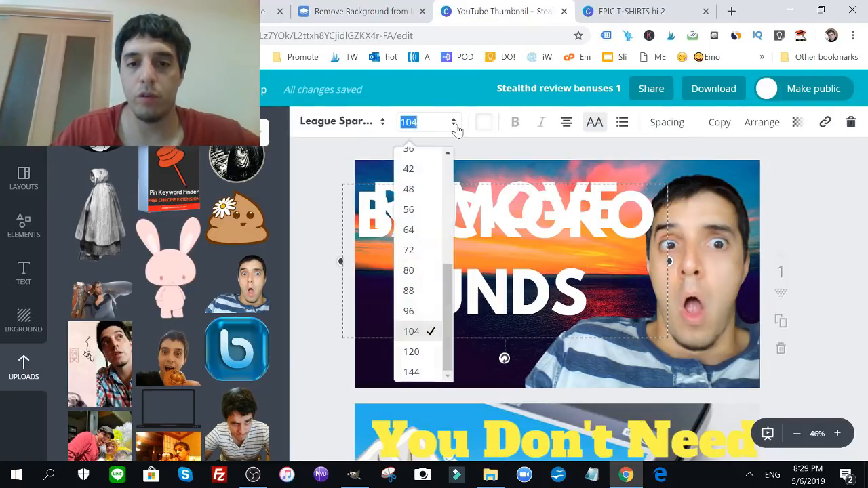
pyautogui.click(426, 316)
pyautogui.click(411, 125)
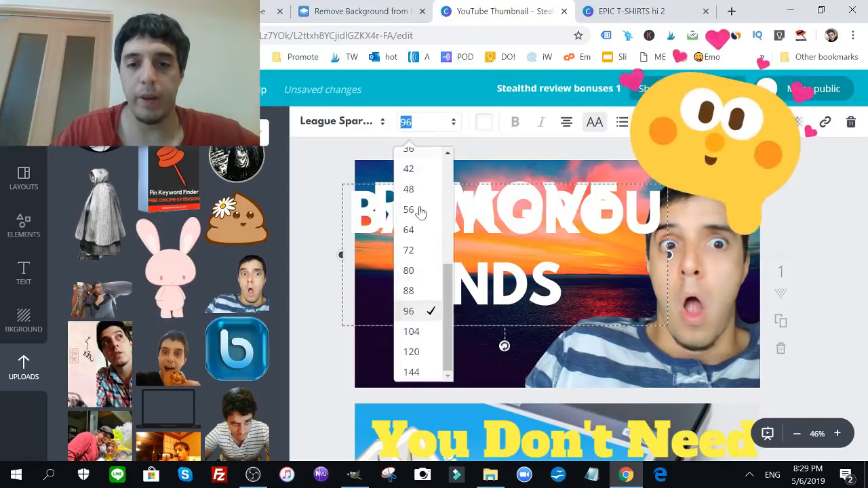
pyautogui.click(426, 291)
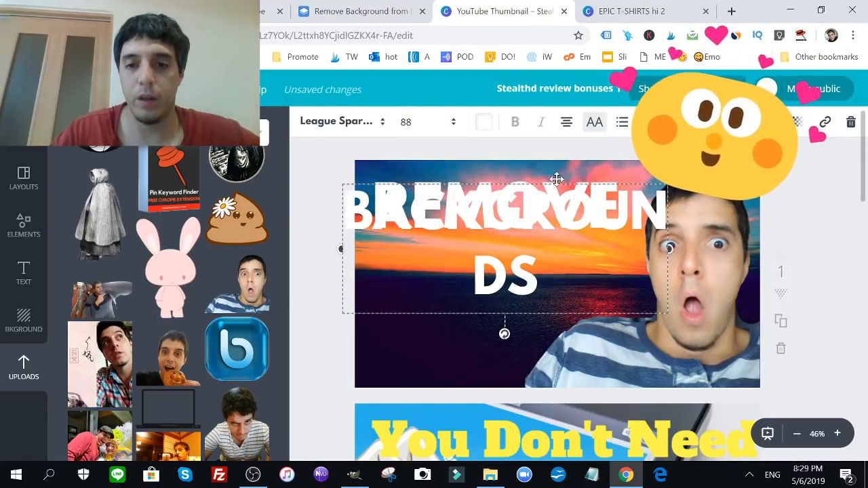
pyautogui.click(411, 123)
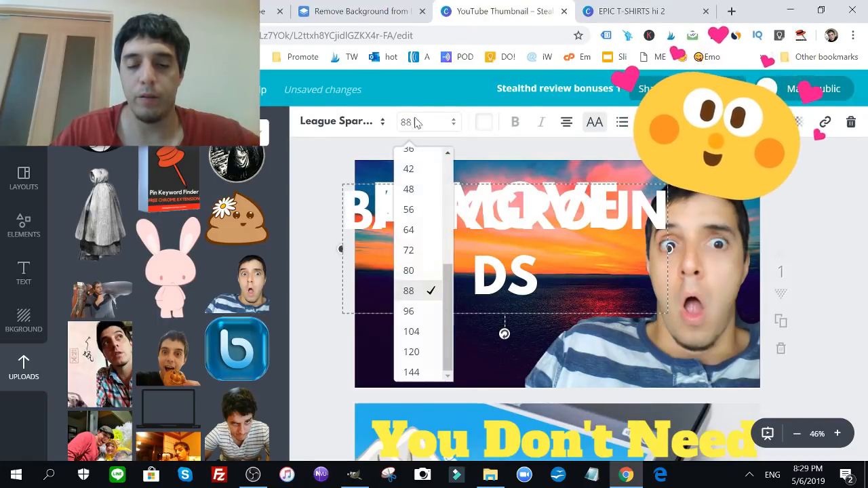
pyautogui.click(412, 250)
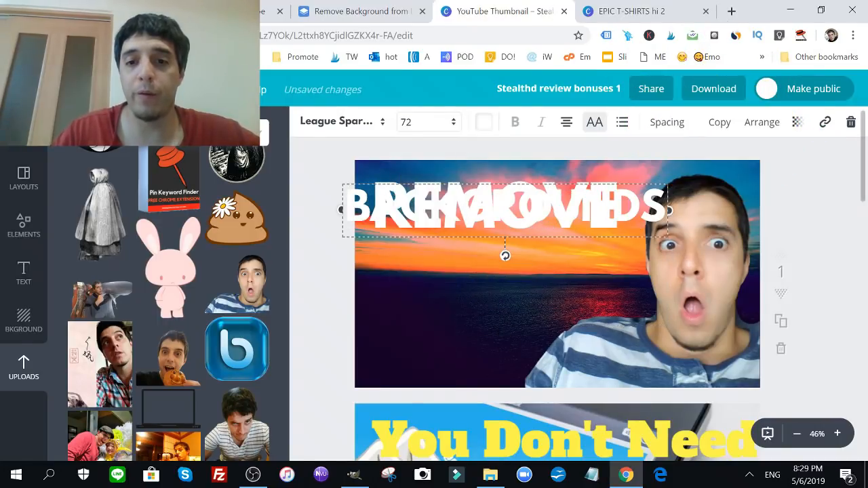
pyautogui.click(428, 126)
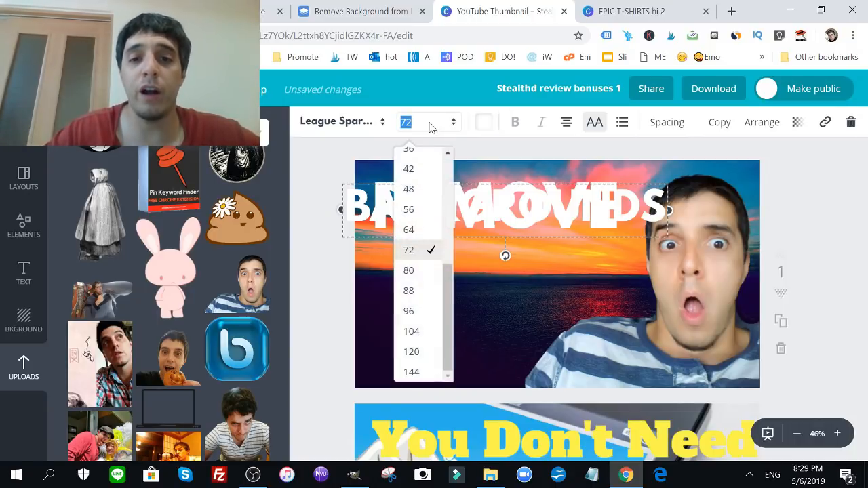
pyautogui.click(449, 229)
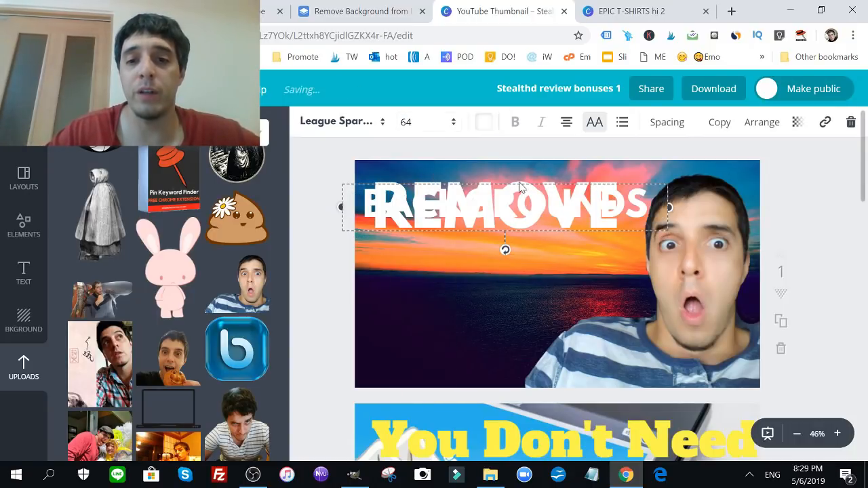
# Move the BACKGROUNDS heading directly below REMOVE and shift REMOVE so both lines start near the page's left edge
pyautogui.moveTo(519, 193); pyautogui.dragTo(520, 232)
pyautogui.moveTo(486, 193); pyautogui.dragTo(476, 189)
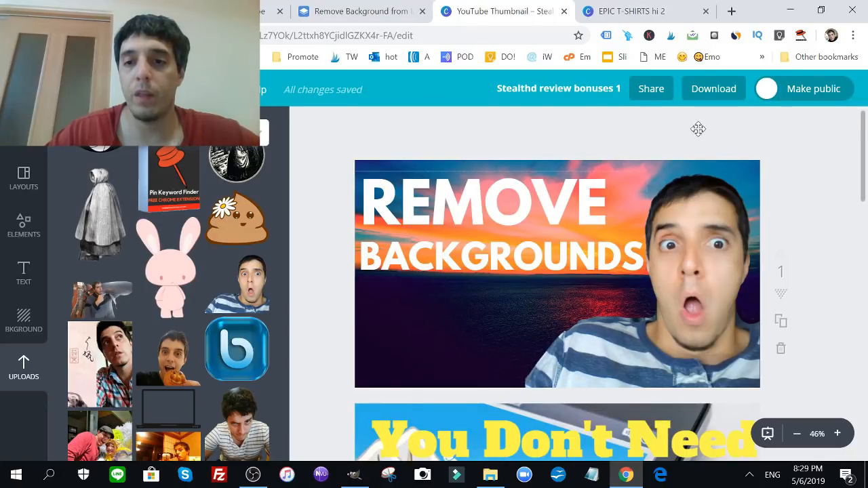
pyautogui.moveTo(528, 183); pyautogui.dragTo(537, 174)
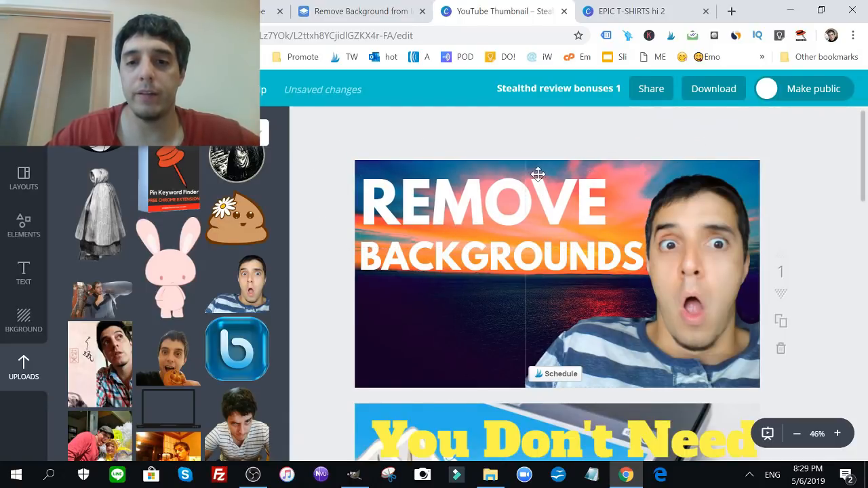
# Place a copy of the REMOVE heading below BACKGROUNDS and replace its text with "FOR TRAFFIC"
pyautogui.moveTo(442, 196); pyautogui.dragTo(459, 276)
pyautogui.hotkey('ctrl', 'a')
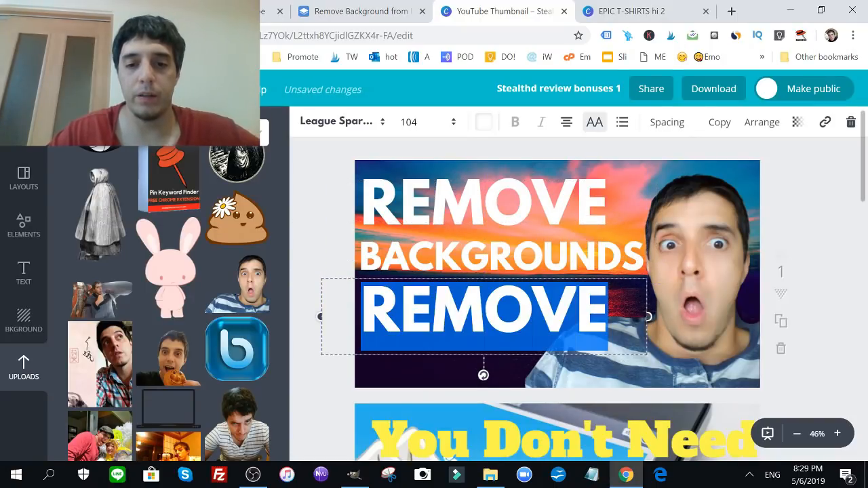
pyautogui.write('FOR ')
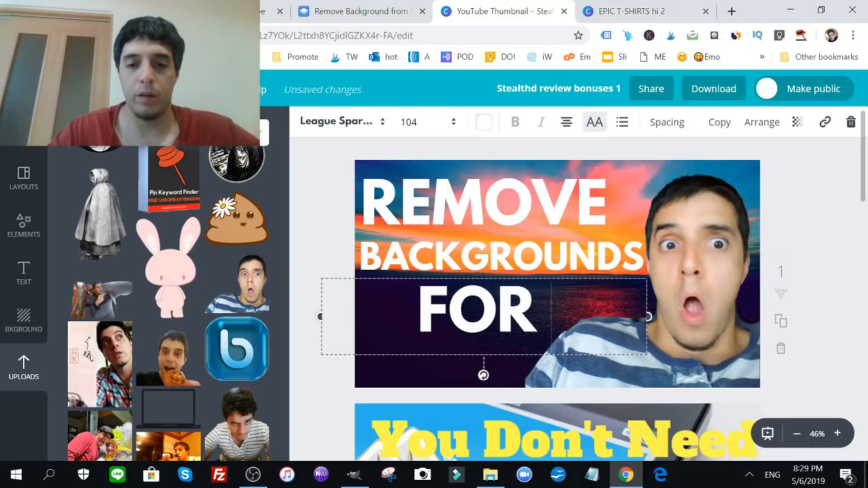
pyautogui.write('TRAFFIC')
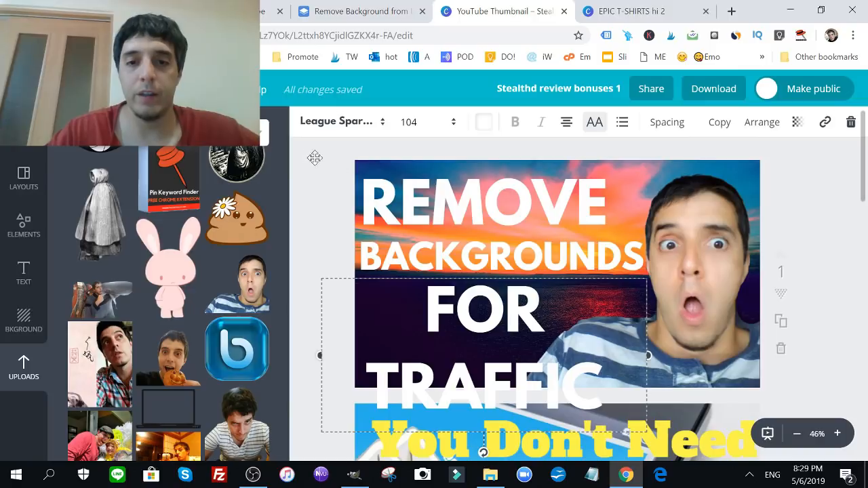
# Set the FOR TRAFFIC line's font size to 72 and align its left edge with the headings above
pyautogui.click(424, 126)
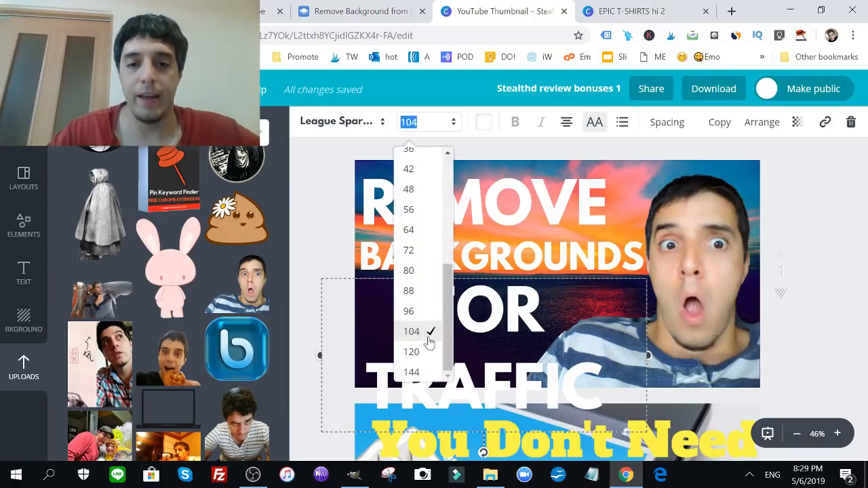
pyautogui.scroll(1, 427, 352)
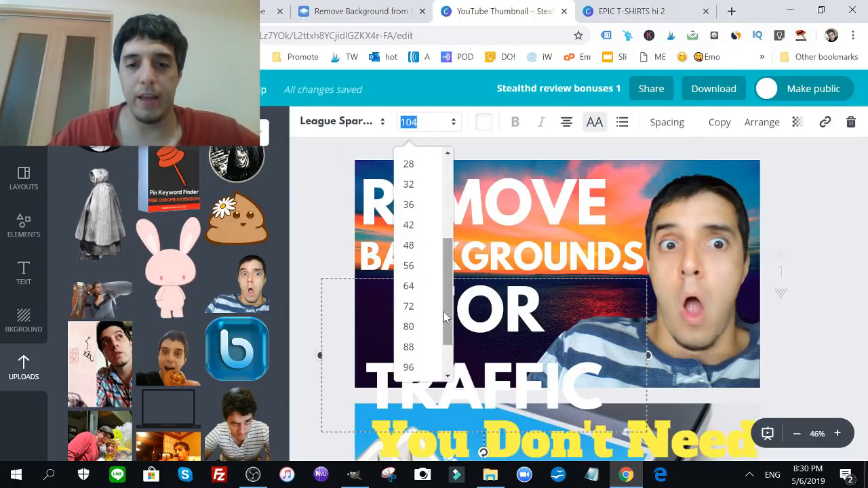
pyautogui.click(422, 266)
pyautogui.click(444, 130)
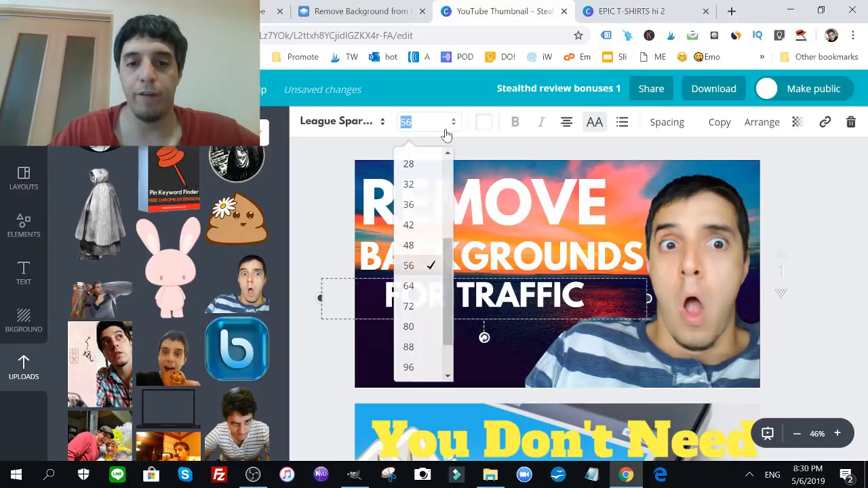
pyautogui.click(415, 308)
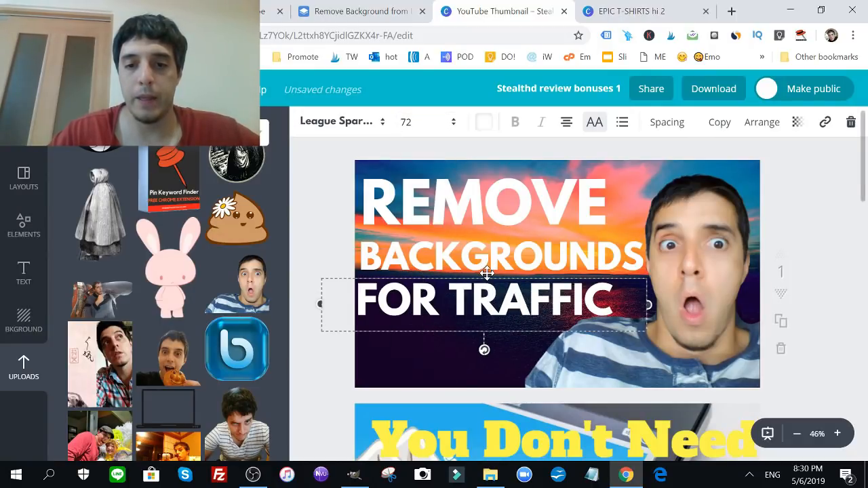
pyautogui.moveTo(489, 273); pyautogui.dragTo(493, 270)
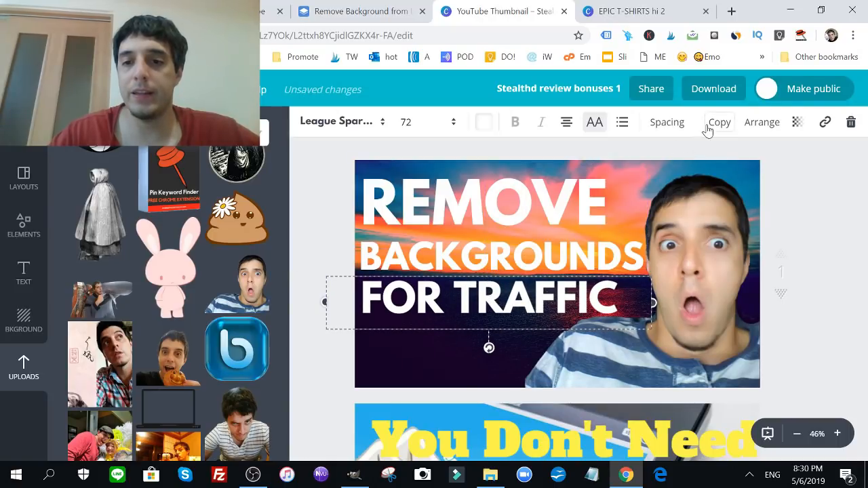
# Place a copy of the FOR TRAFFIC line beneath it and replace its text with "AND CASH"
pyautogui.click(687, 167)
pyautogui.moveTo(539, 282); pyautogui.dragTo(529, 327)
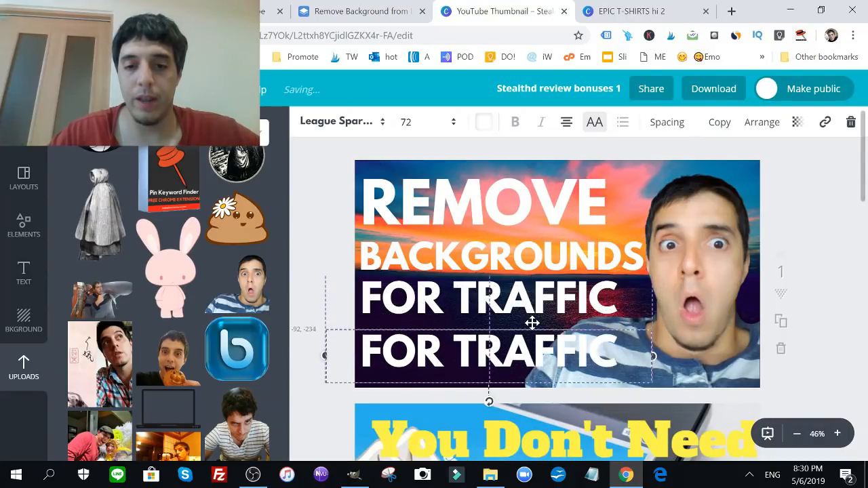
pyautogui.press('Return')
pyautogui.hotkey('ctrl', 'a')
pyautogui.write('A')
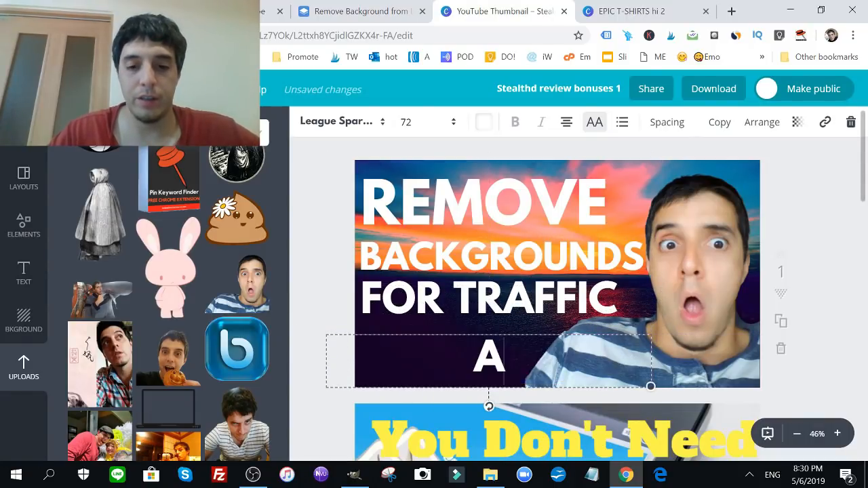
pyautogui.write('ND CASH')
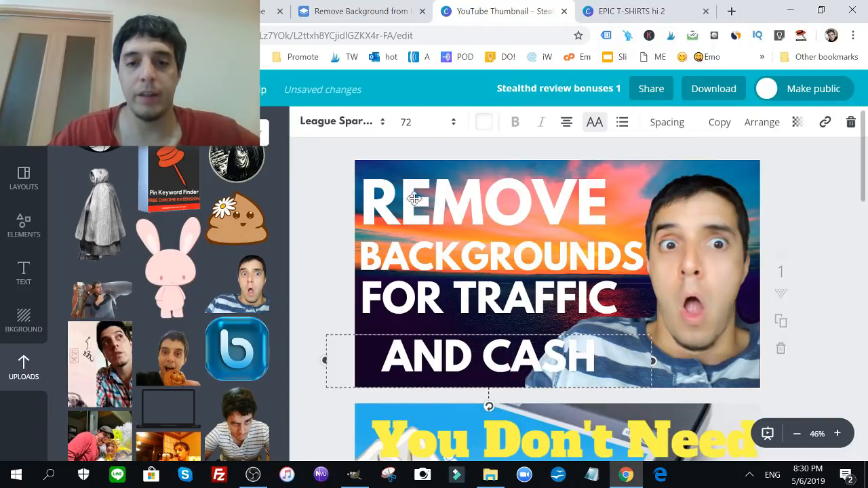
# Set the AND CASH line's font size to 56 and move it directly under FOR TRAFFIC, aligned with its left edge
pyautogui.click(446, 124)
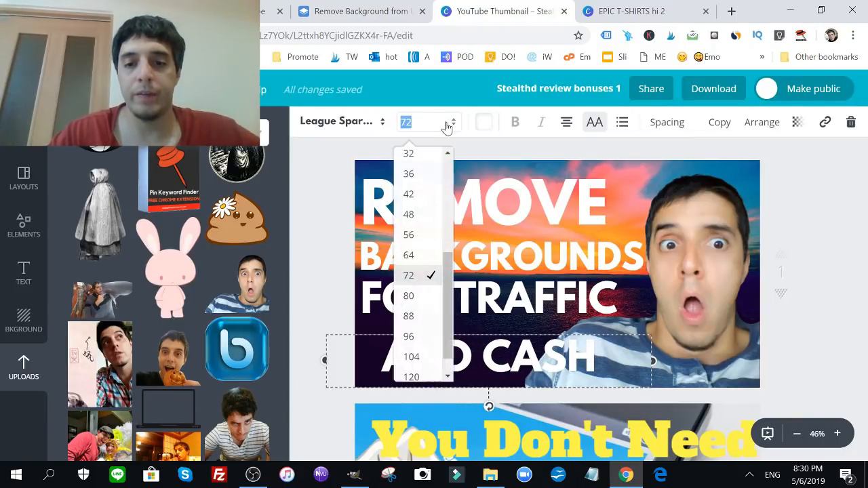
pyautogui.click(432, 244)
pyautogui.moveTo(492, 333); pyautogui.dragTo(450, 316)
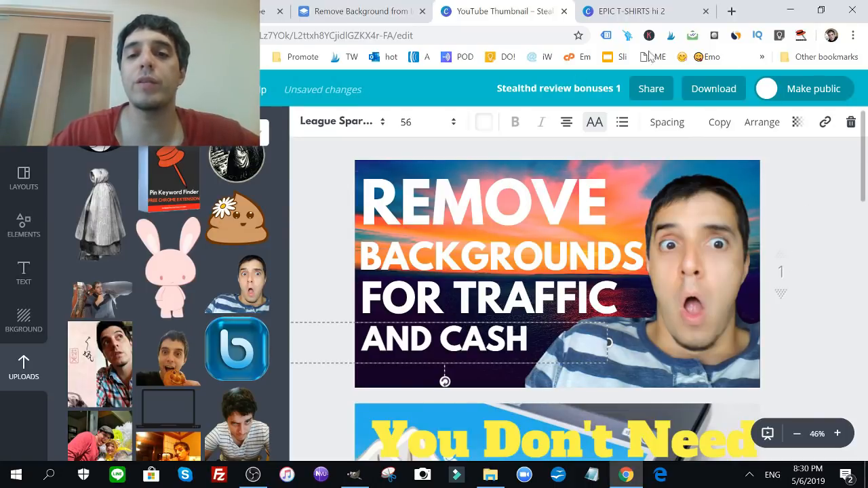
# Switch to the EPIC T-SHIRTS hi 2 design, add the uploaded cloaked figure cutout to page 5 and shrink it
pyautogui.click(591, 7)
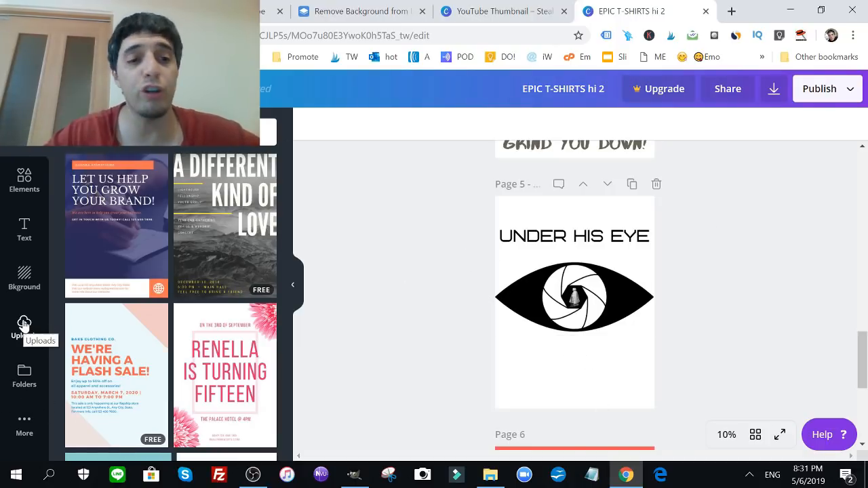
pyautogui.click(24, 339)
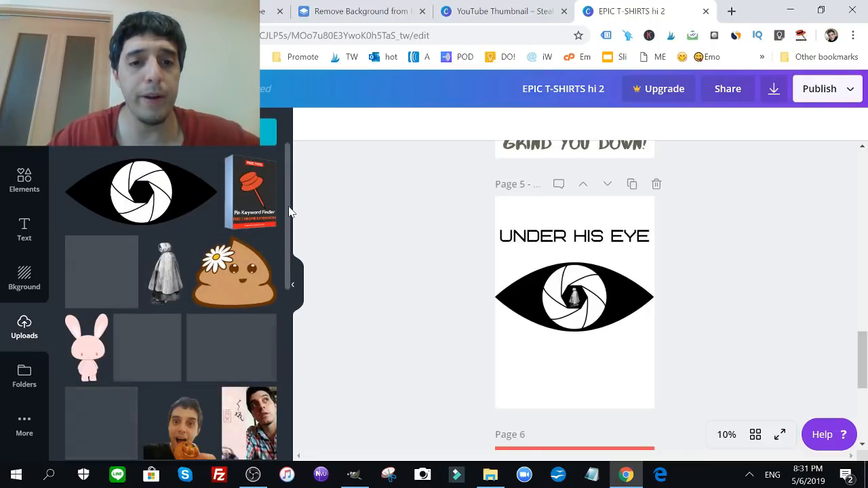
pyautogui.click(169, 268)
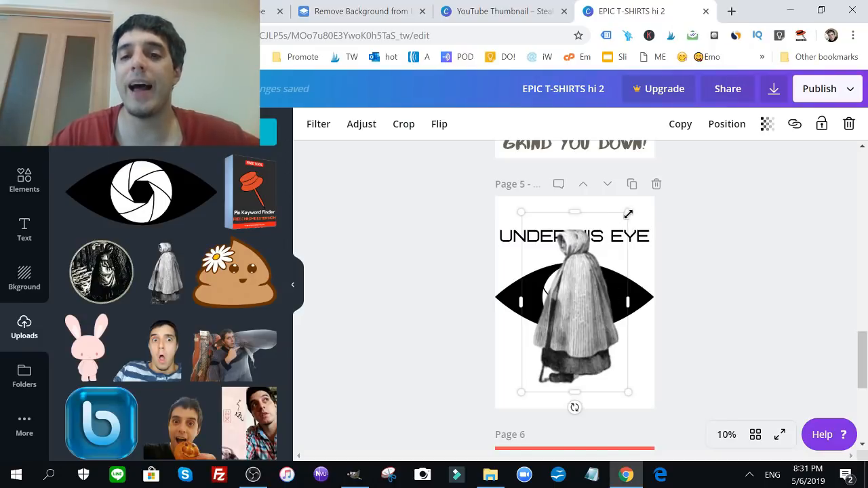
pyautogui.moveTo(608, 247); pyautogui.dragTo(554, 343)
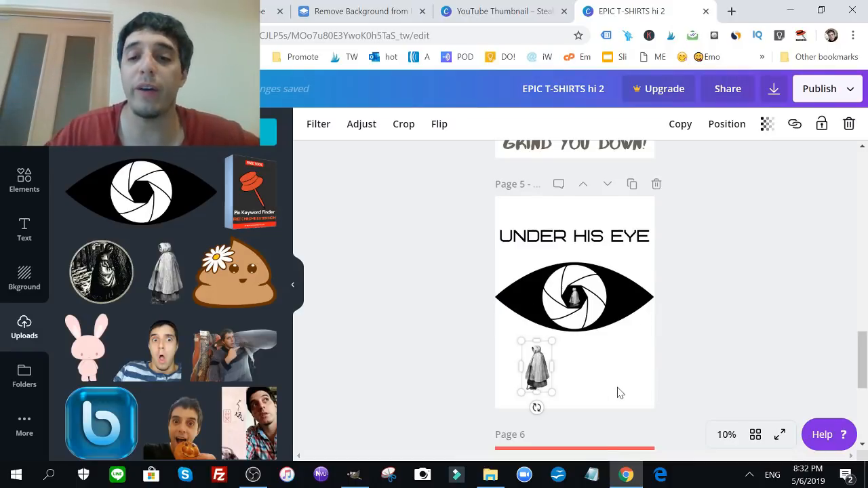
# Center the cloaked figure below the eye graphic at a smaller size, then select the eye graphic
pyautogui.moveTo(547, 363); pyautogui.dragTo(598, 361)
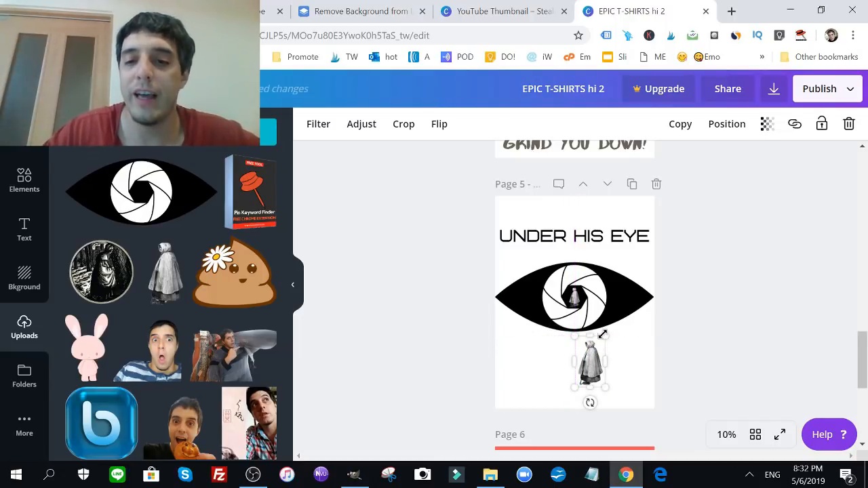
pyautogui.moveTo(598, 343); pyautogui.dragTo(578, 354)
pyautogui.click(622, 290)
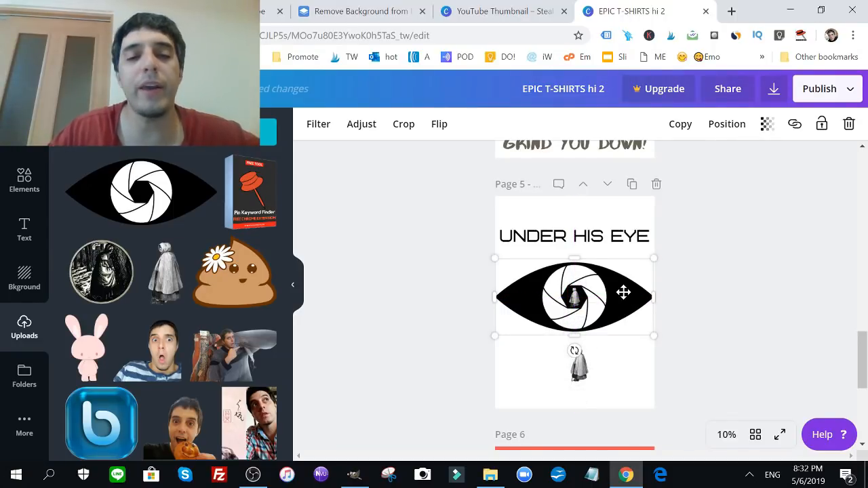